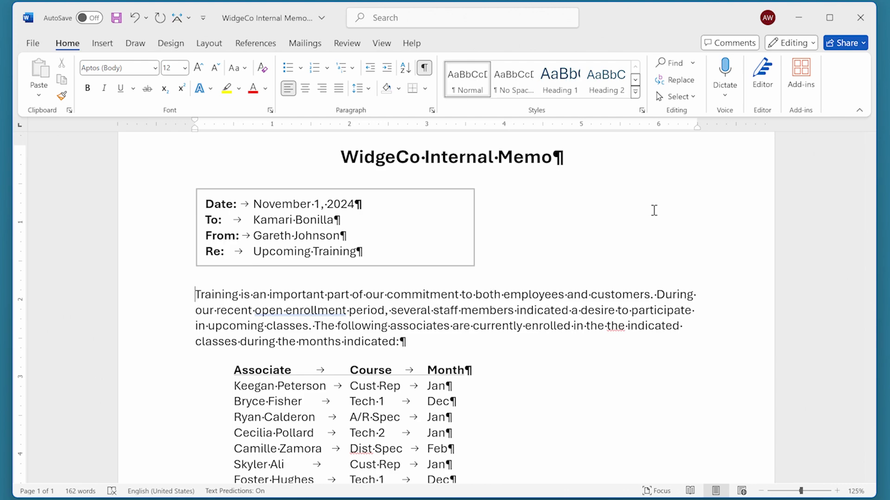
Step: Insert the lines "Walla Walla, Washington" and "Sing Sing, New York" as separate paragraphs above the memo's first body paragraph
type("Walla Walla")
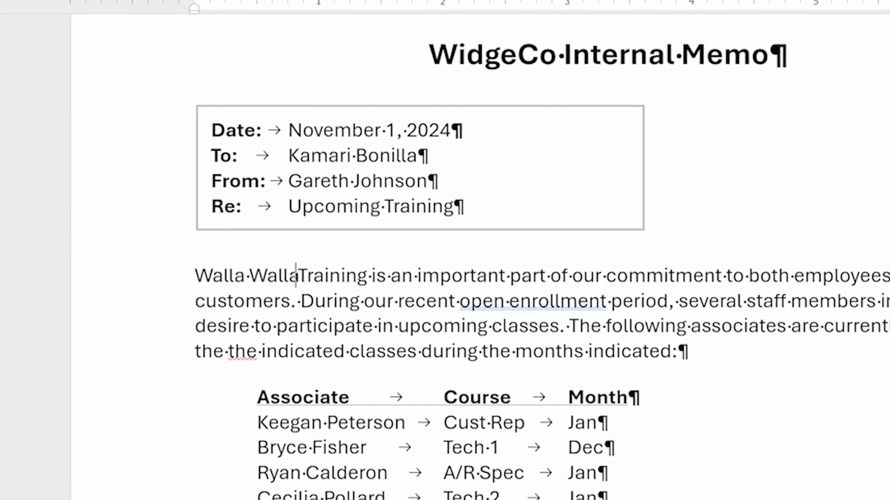
type(", Washington")
key("Return")
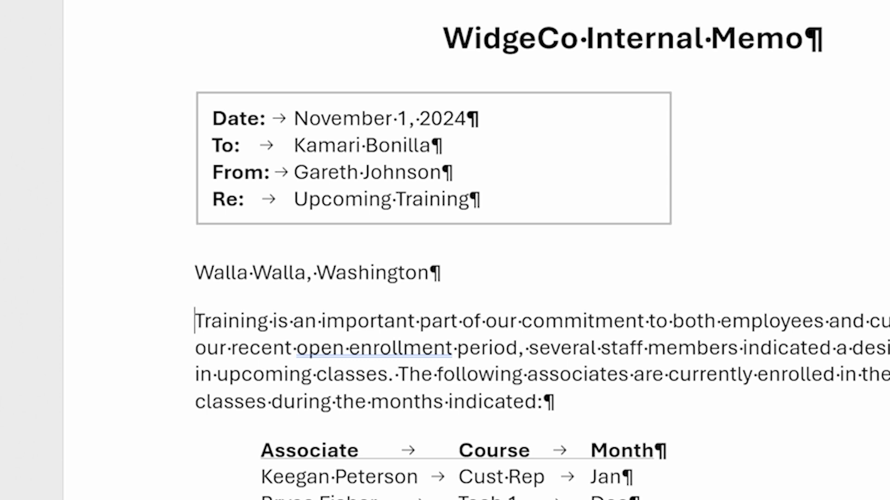
type("Sing Sing, N")
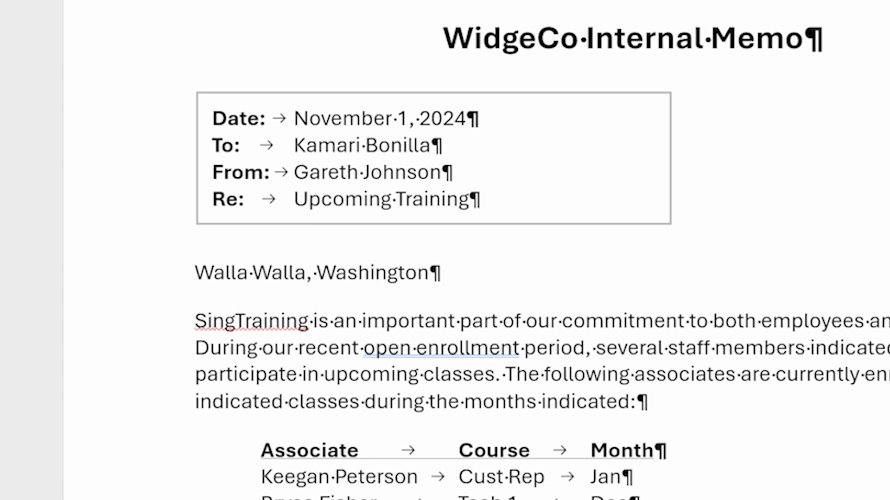
type("ew York")
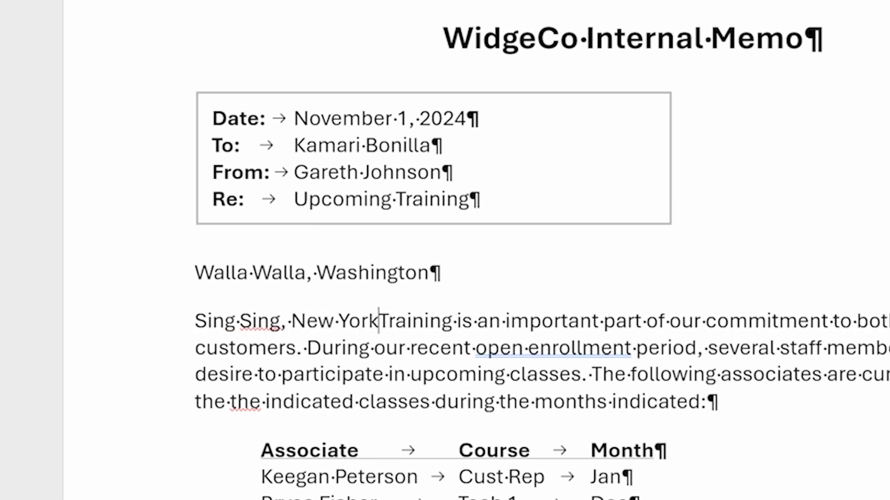
key("Return")
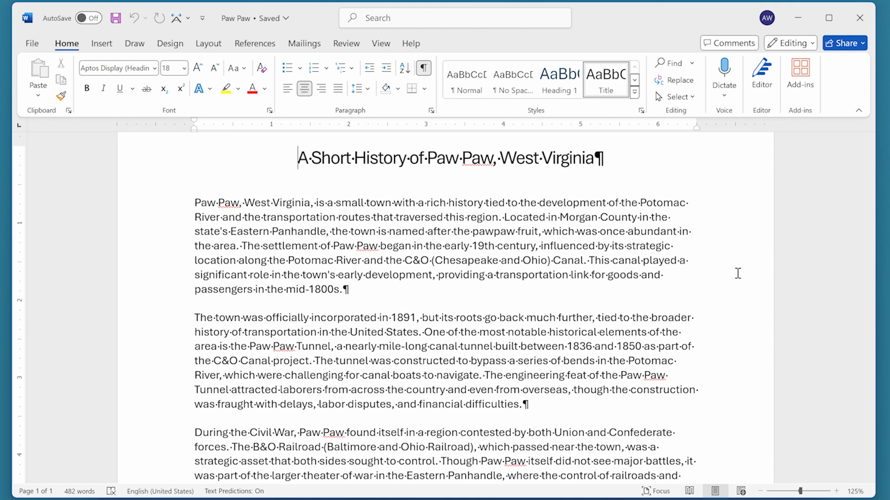
Step: Open the correction options for the flagged second "Paw" at the start of the first body paragraph
right_click(230, 203)
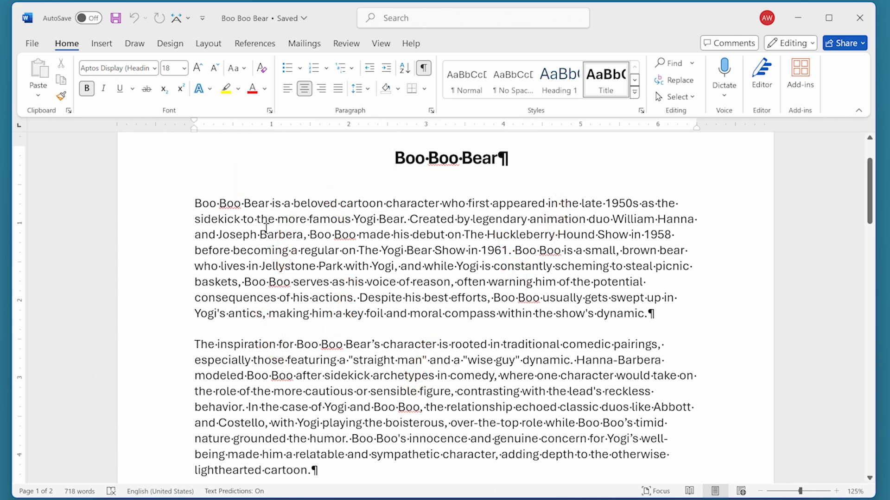
Step: Exclude the "Boo Boo" that opens the first body paragraph from spelling and grammar checking
left_click_drag(195, 203, 240, 204)
key("ctrl+c")
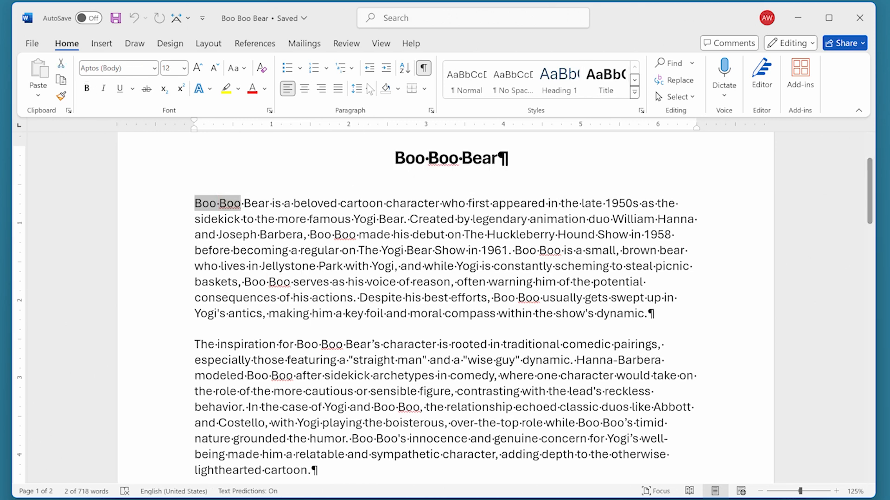
left_click(357, 47)
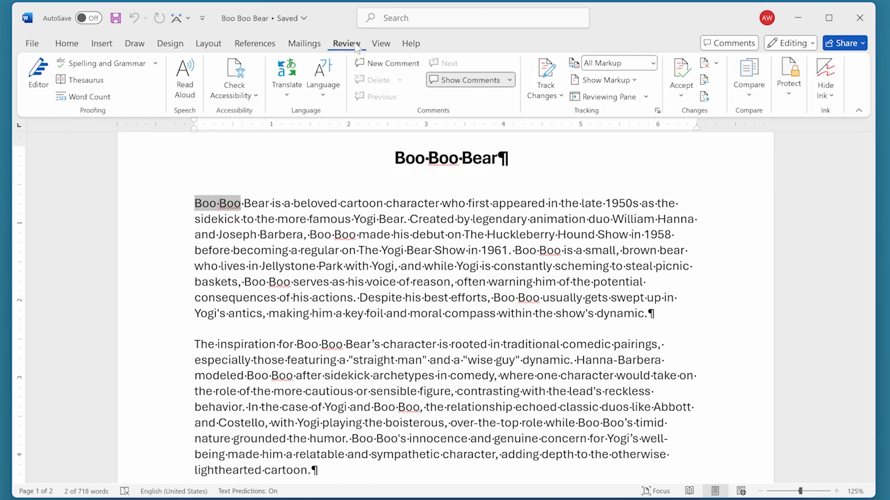
left_click(323, 95)
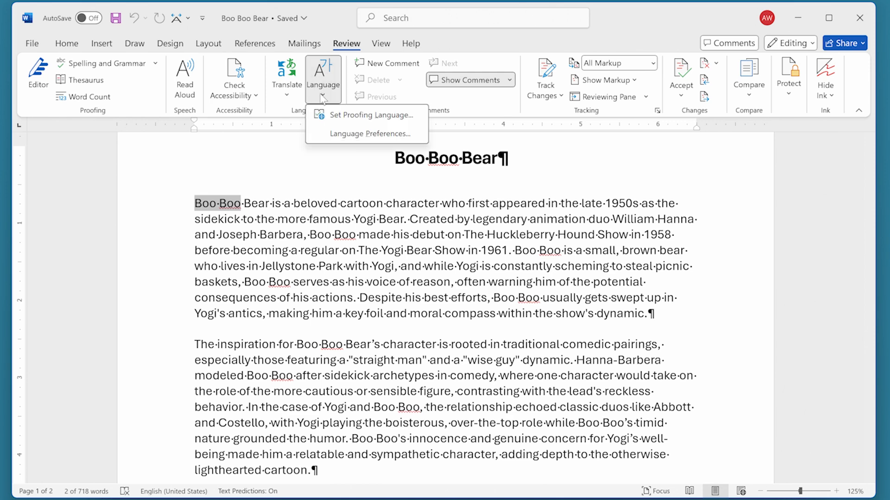
left_click(349, 116)
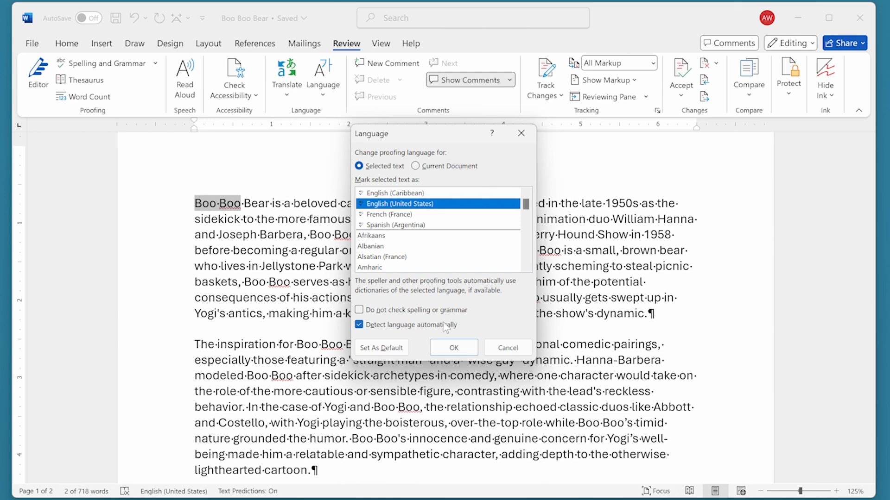
left_click(359, 310)
left_click(453, 348)
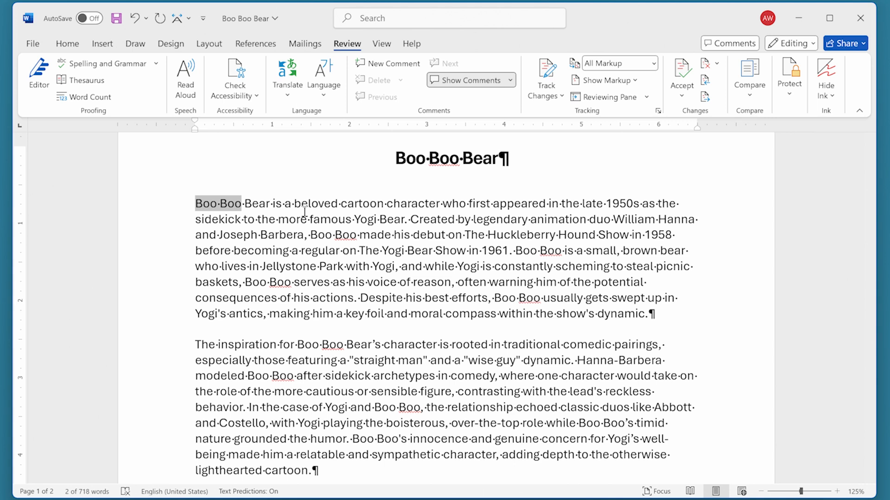
Step: Replace the "Boo Boo" before "made his debut" with the copied "Boo Boo" that is exempt from proofing
left_click_drag(325, 237, 348, 245)
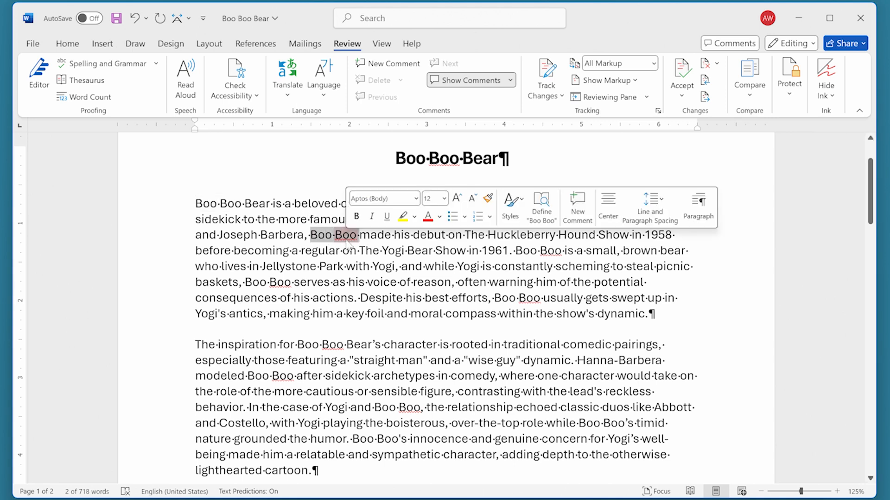
key("ctrl+v")
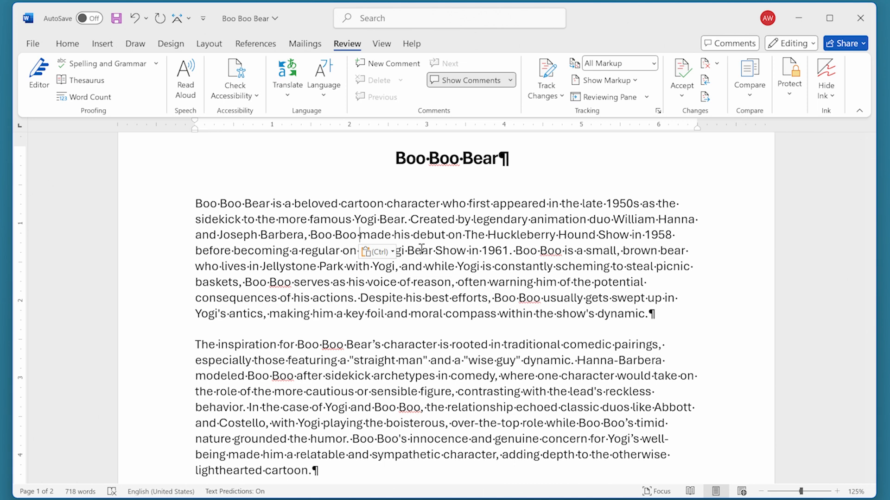
Step: Save the "Boo Boo" that opens the first body paragraph as an AutoText building block named Boo Boo in the General category
left_click(205, 203)
left_click_drag(204, 203, 229, 208)
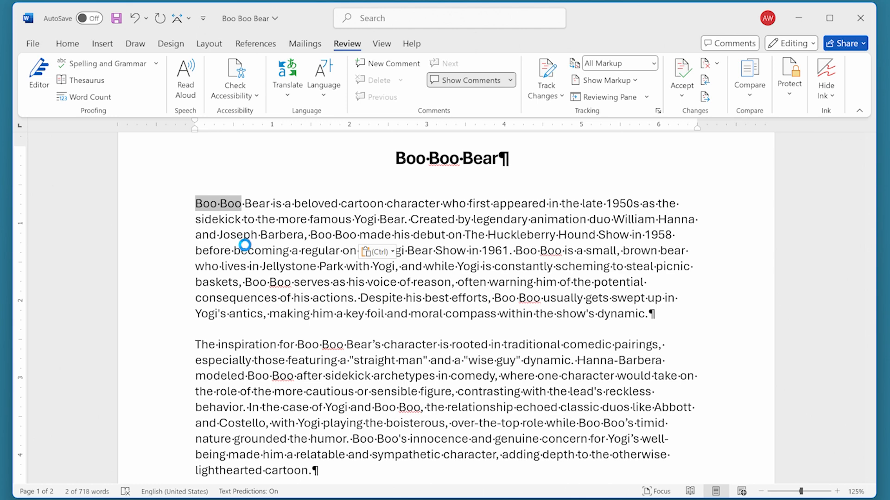
key("alt+F3")
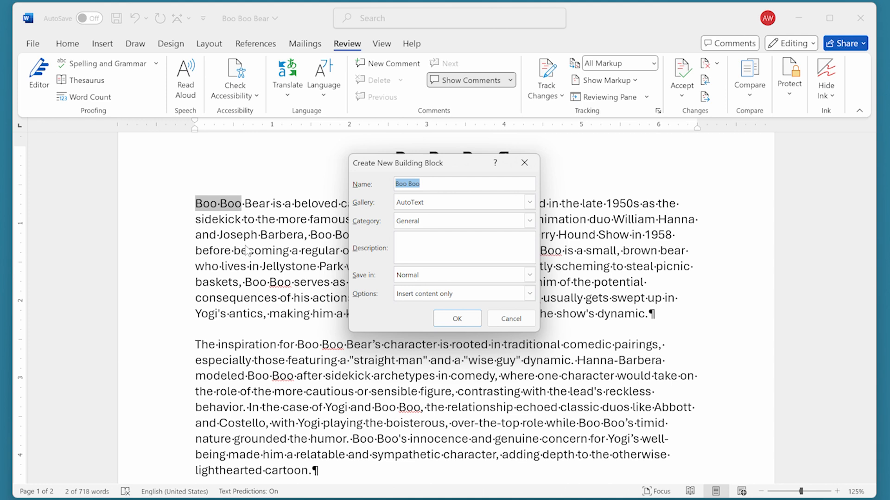
left_click(442, 323)
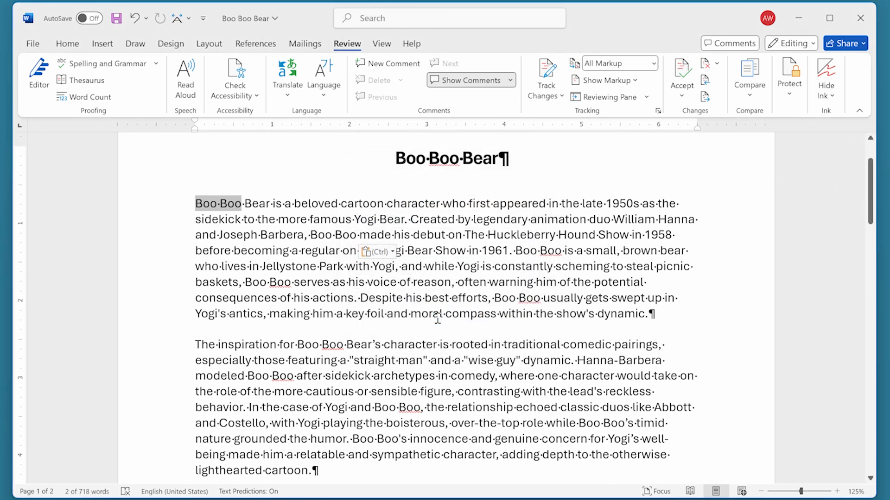
Step: Replace the "Boo Boo" after "The inspiration for" in the second paragraph with the saved Boo Boo AutoText entry
left_click(300, 347)
key("shift+Right")
key("shift+Right")
key("shift+Right")
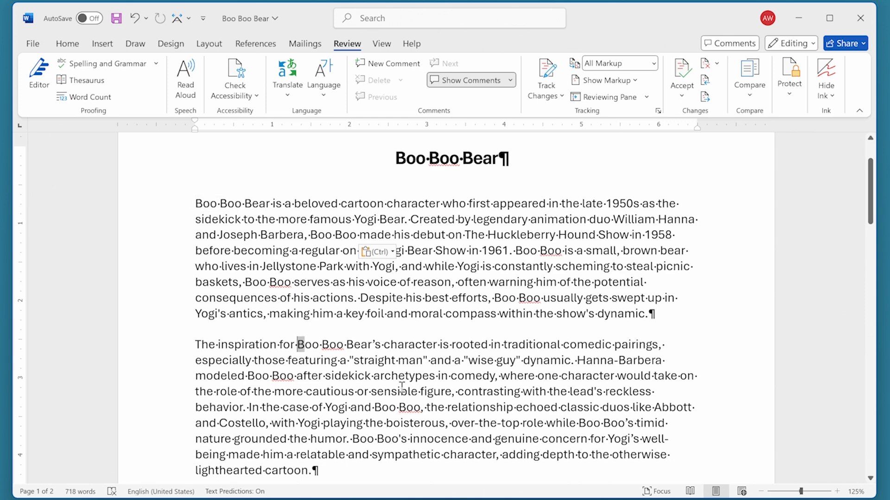
key("shift+Right")
key("shift+Right")
key("shift+Right")
key("shift+Right")
key("Delete")
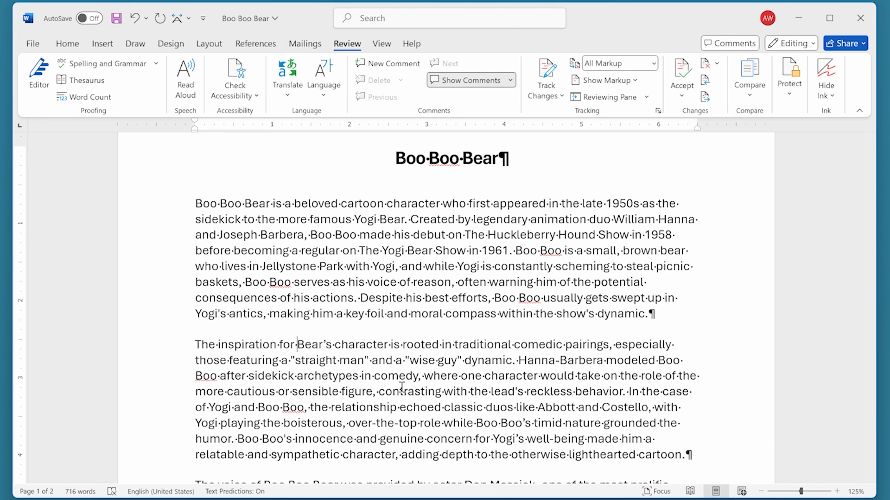
type("Boo B")
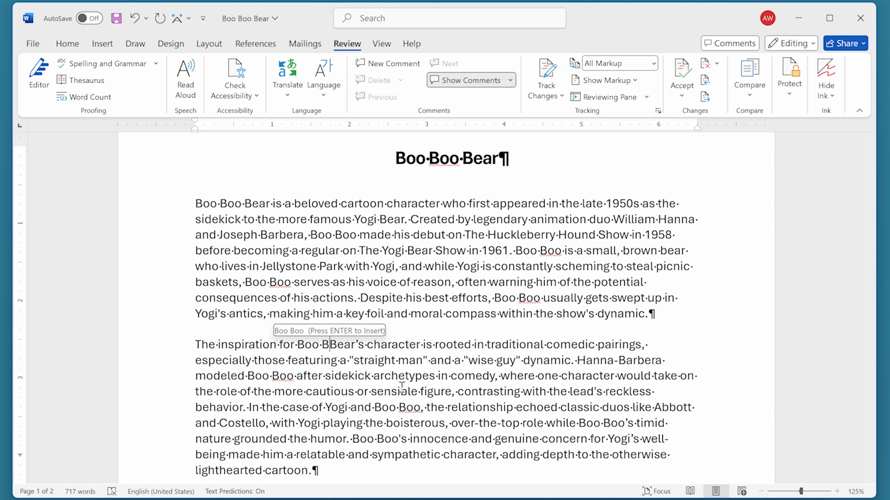
key("Return")
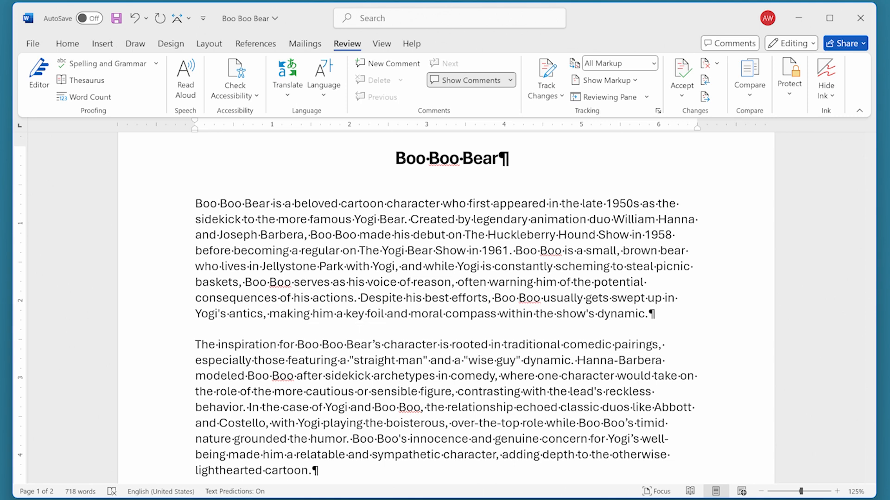
key("Down")
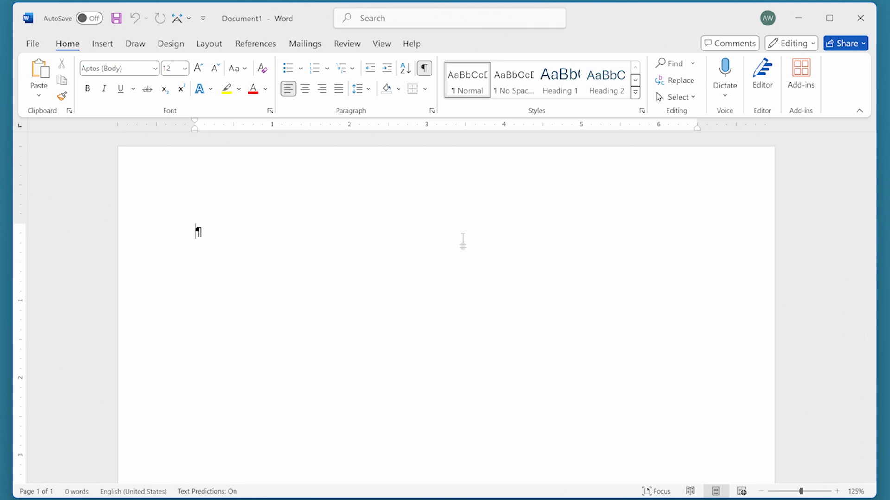
Step: Write "When we went went to the store" in the blank document
type("Whe")
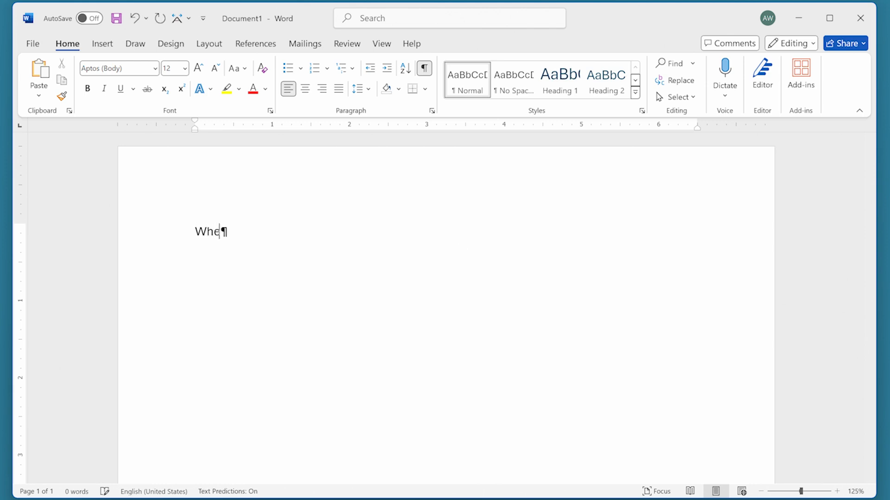
type("n we went went to the sto")
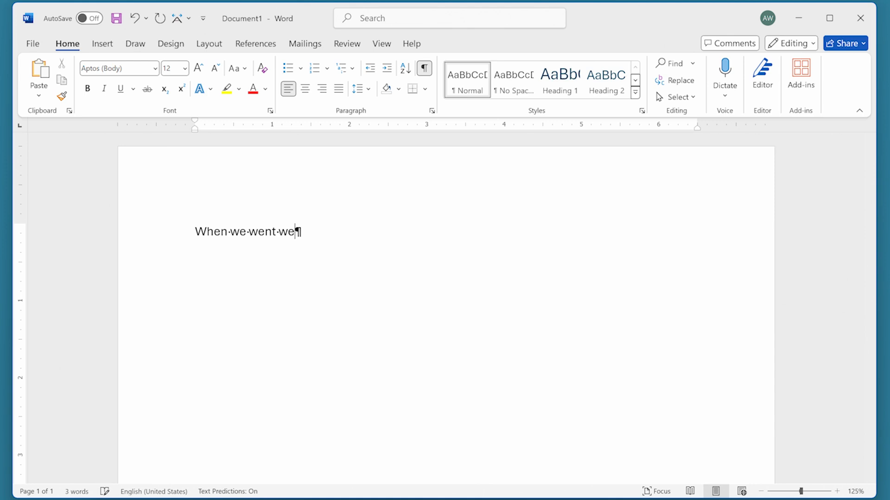
type("re")
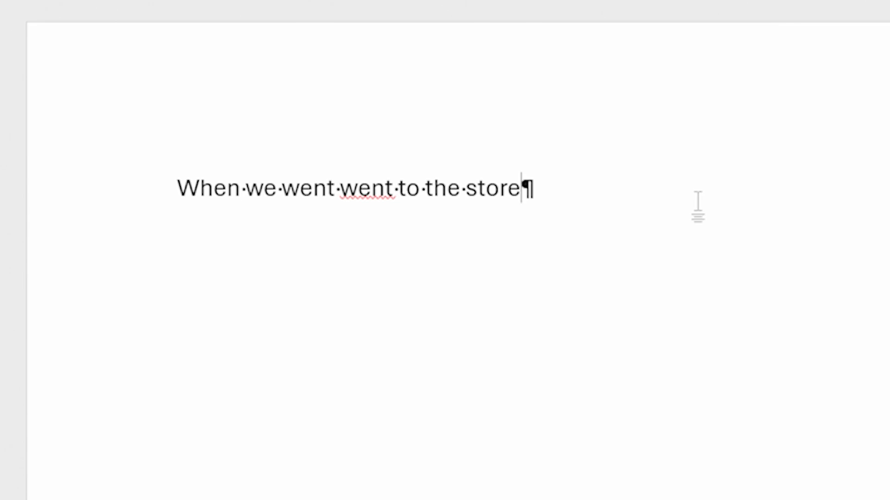
Step: Add a comma after the first "went" and move the insertion point onward past the second "went"
left_click(335, 185)
type(",")
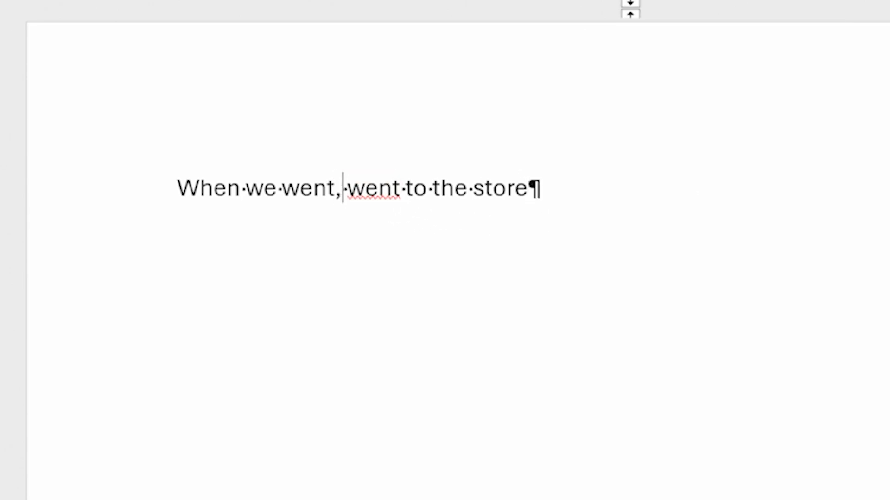
key("Right")
key("Right")
key("Right")
key("Right")
key("Right")
key("Right")
key("Right")
key("Right")
key("Right")
key("Right")
key("Right")
key("Right")
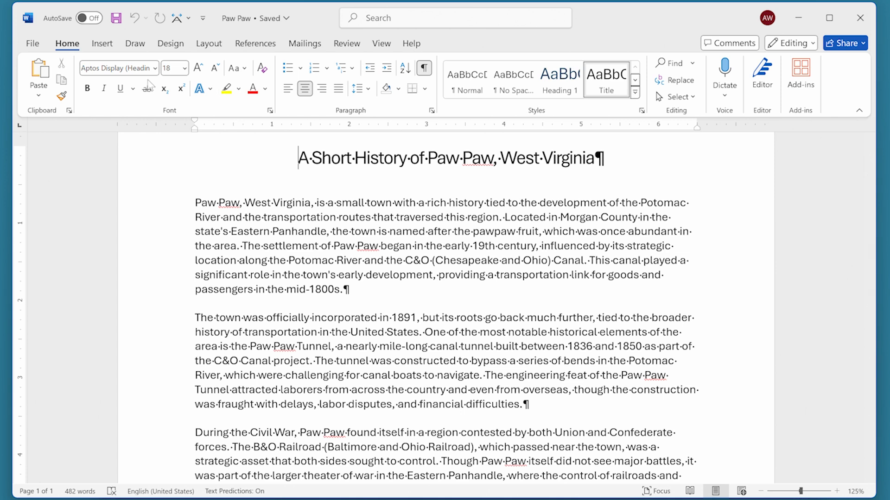
Step: Turn off the flagging of repeated words in the proofing options and apply the change
left_click(34, 45)
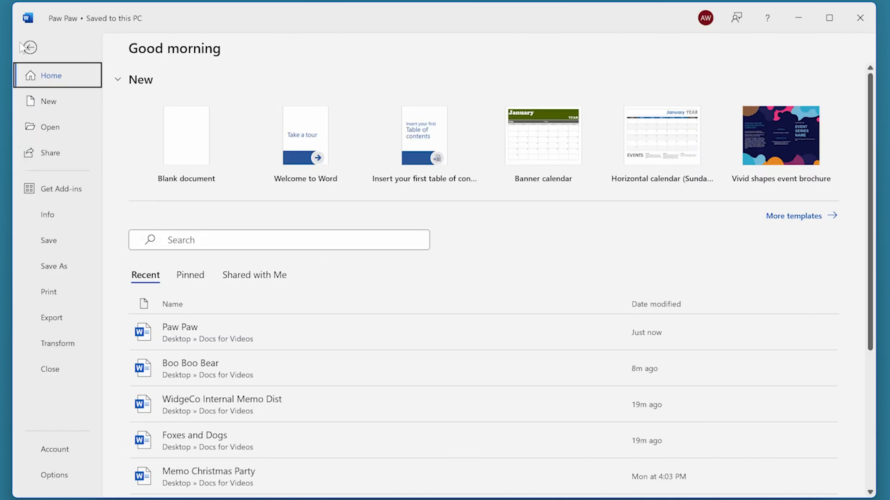
left_click(54, 476)
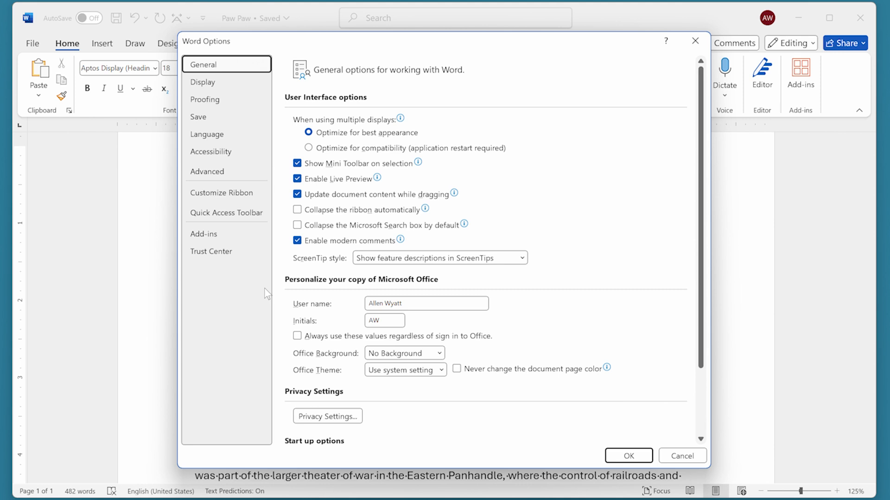
left_click(213, 102)
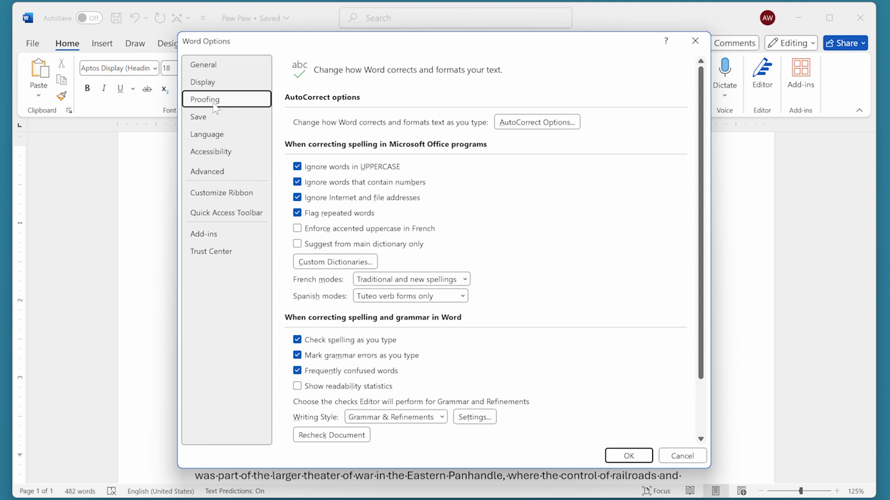
left_click(298, 214)
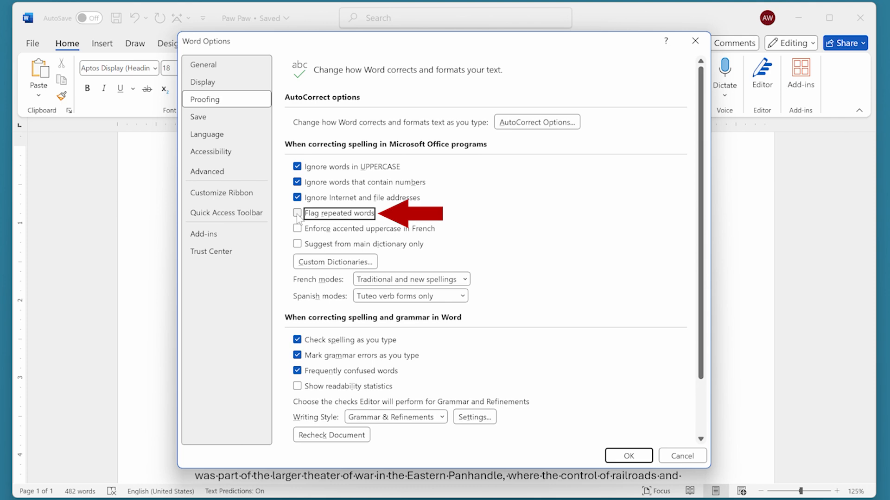
left_click(628, 456)
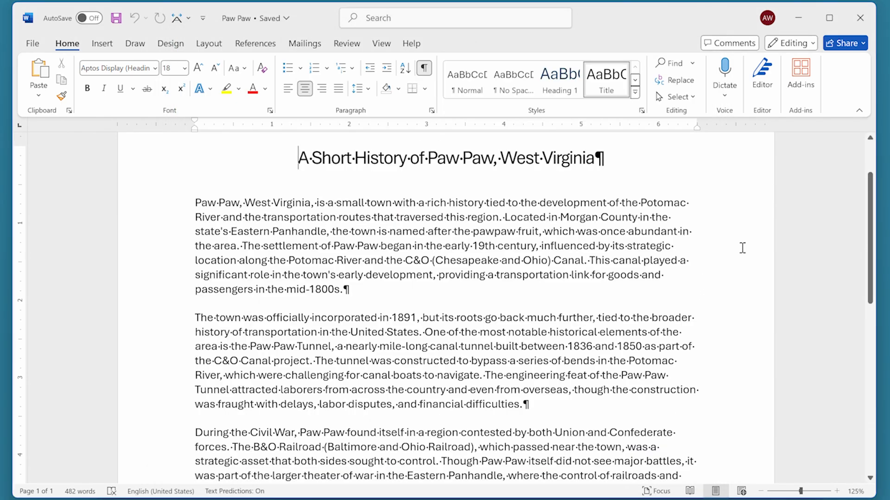